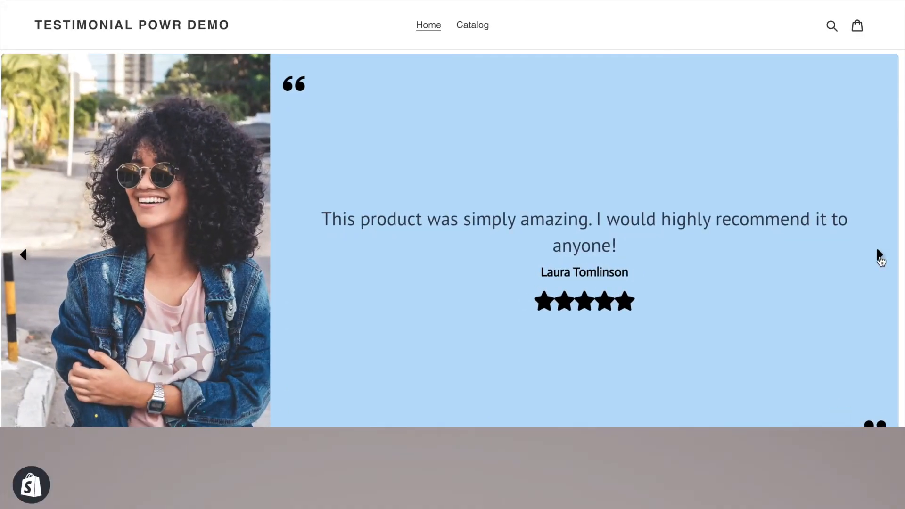
Step: Preview the reviews and apply the Testimonial template to the slider
{"action": "left_click", "coordinate": [878, 255]}
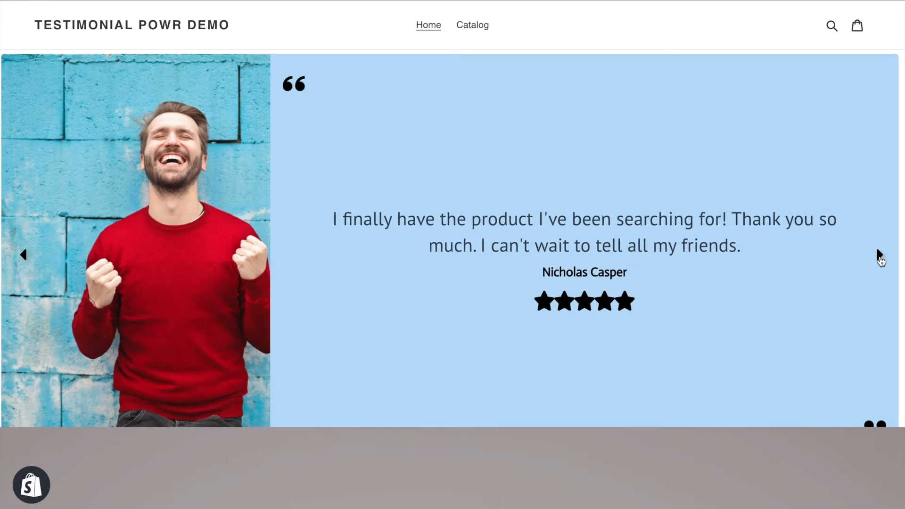
{"action": "left_click", "coordinate": [879, 255]}
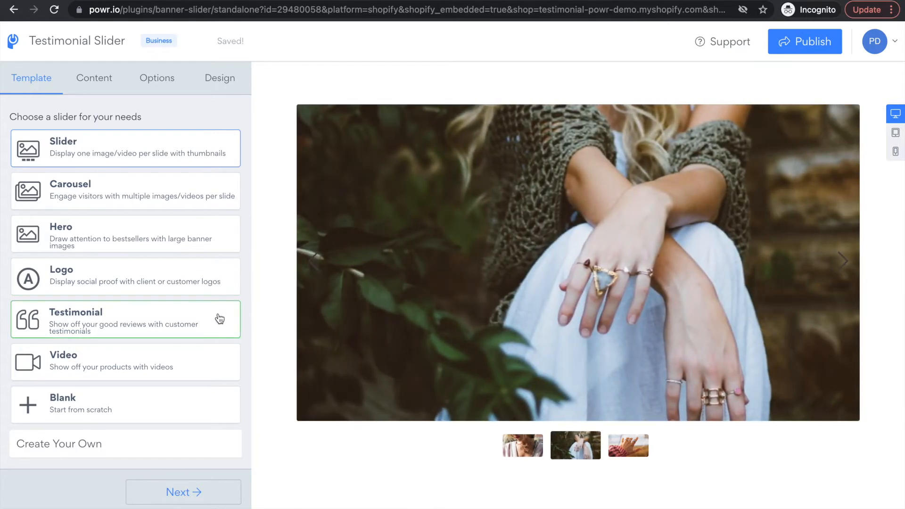
{"action": "left_click", "coordinate": [219, 319]}
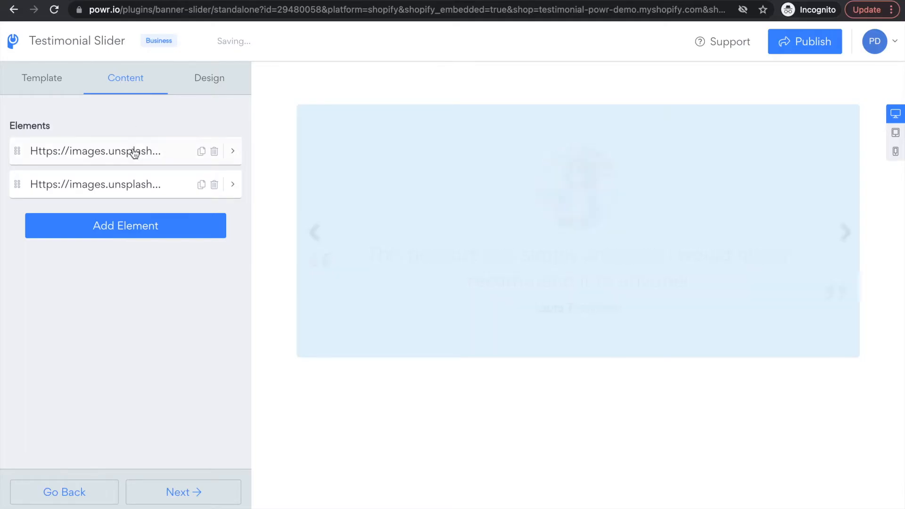
Step: Give the first review a Left Image layout with star ratings enabled at 5 stars
{"action": "left_click", "coordinate": [132, 150]}
{"action": "left_click", "coordinate": [136, 390]}
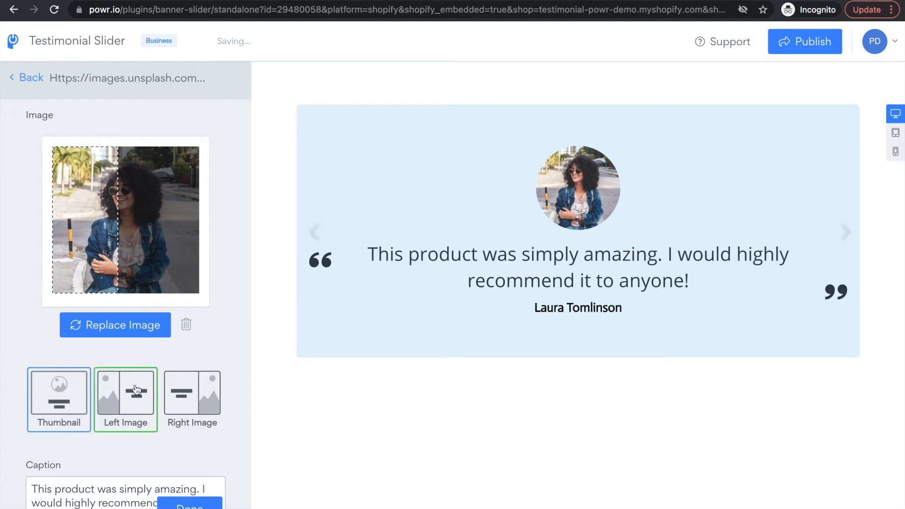
{"action": "scroll", "coordinate": [136, 390], "scroll_direction": "down", "scroll_amount": 2}
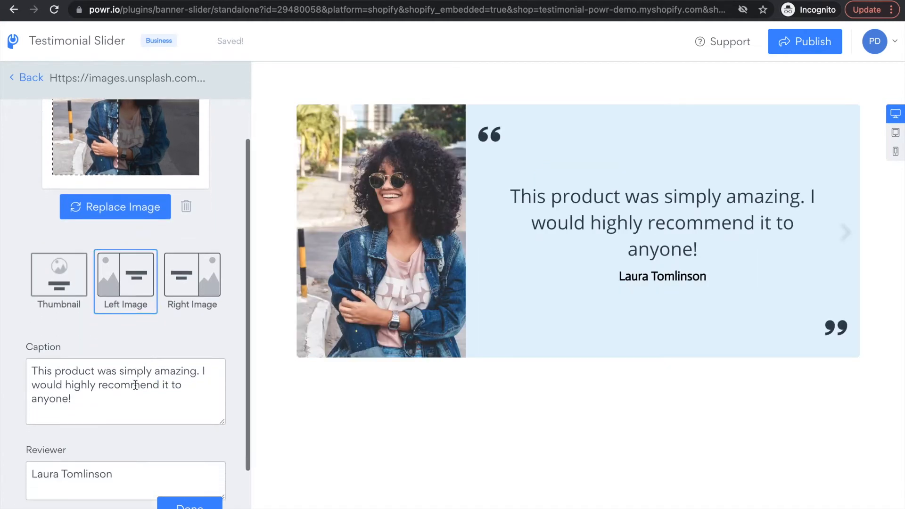
{"action": "scroll", "coordinate": [107, 399], "scroll_direction": "down", "scroll_amount": 1}
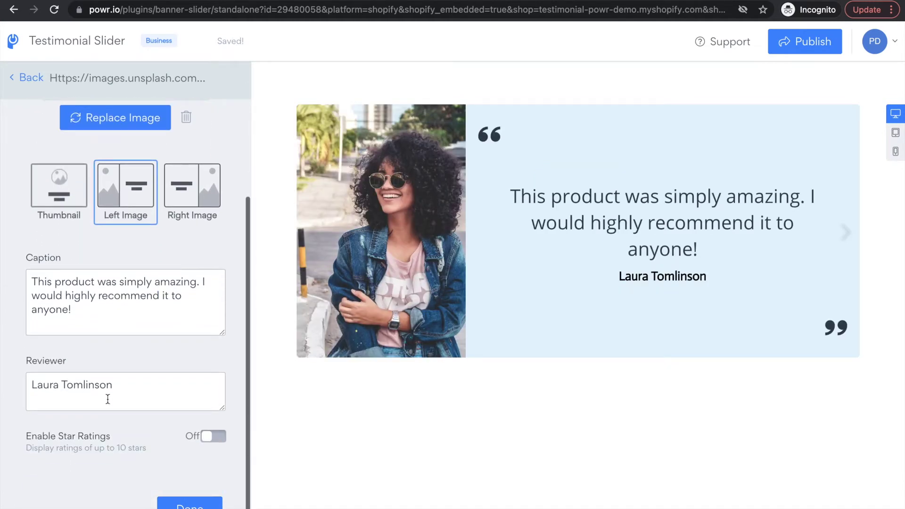
{"action": "left_click", "coordinate": [212, 436]}
{"action": "scroll", "coordinate": [162, 460], "scroll_direction": "down", "scroll_amount": 1}
{"action": "left_click", "coordinate": [192, 462]}
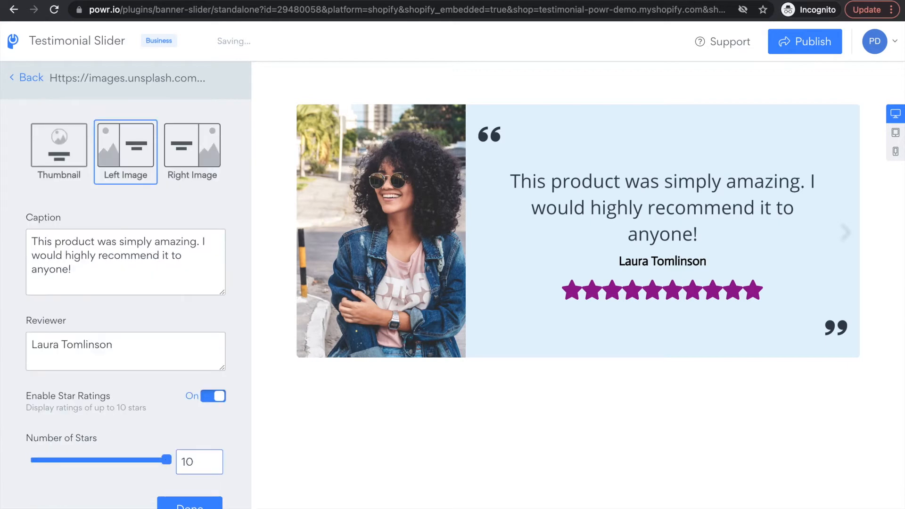
{"action": "key", "text": "BackSpace"}
{"action": "key", "text": "BackSpace"}
{"action": "type", "text": "5"}
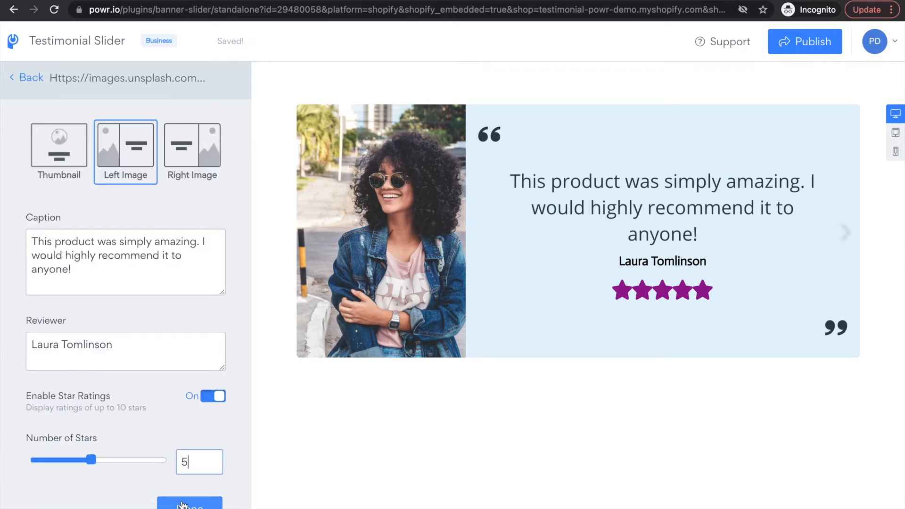
{"action": "left_click", "coordinate": [182, 505]}
Step: Select the second review for the same layout and move on to the design settings
{"action": "left_click", "coordinate": [171, 189]}
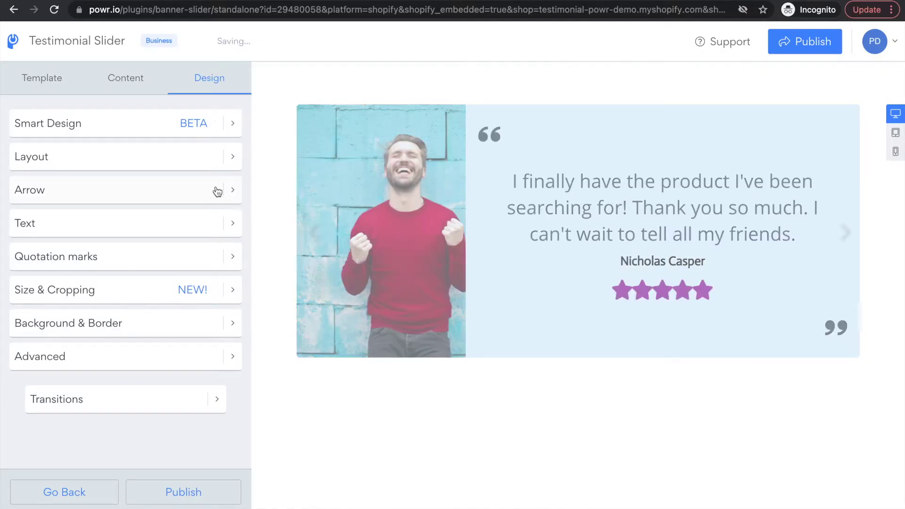
{"action": "left_click", "coordinate": [216, 188]}
Step: Set the slider arrow style and make the arrows black
{"action": "left_click", "coordinate": [51, 223]}
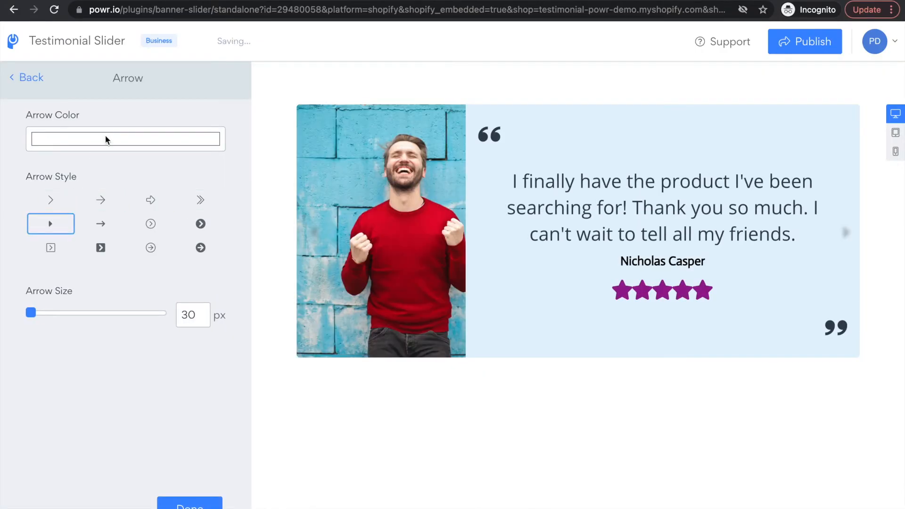
{"action": "left_click", "coordinate": [106, 140]}
{"action": "left_click", "coordinate": [153, 180]}
{"action": "left_click", "coordinate": [43, 84]}
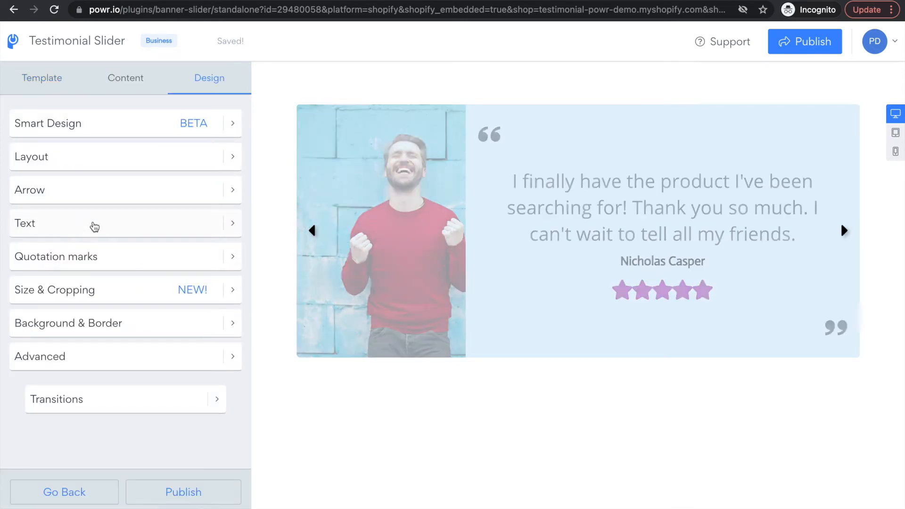
Step: Set the caption font to PT Sans
{"action": "left_click", "coordinate": [91, 225]}
{"action": "left_click", "coordinate": [215, 138]}
{"action": "left_click", "coordinate": [164, 237]}
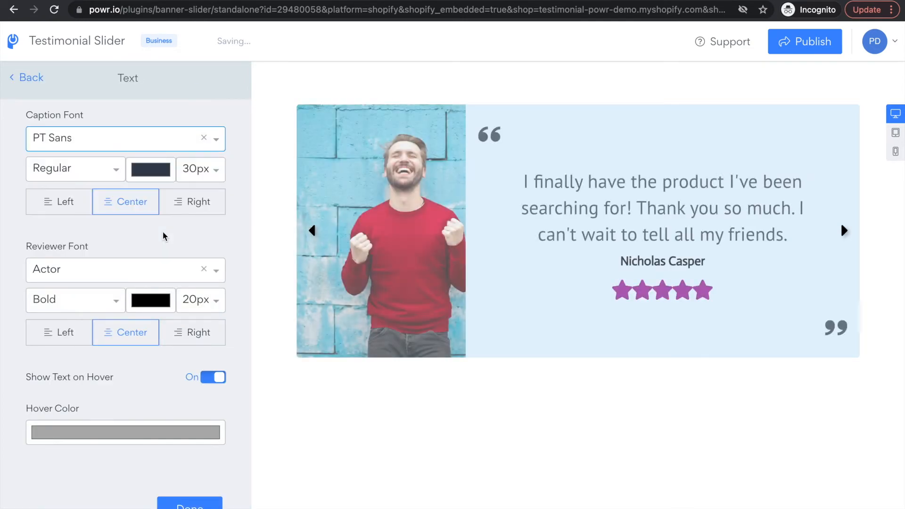
{"action": "left_click", "coordinate": [35, 77]}
Step: Make the star ratings and quotation marks black
{"action": "left_click", "coordinate": [146, 257]}
{"action": "left_click", "coordinate": [125, 138]}
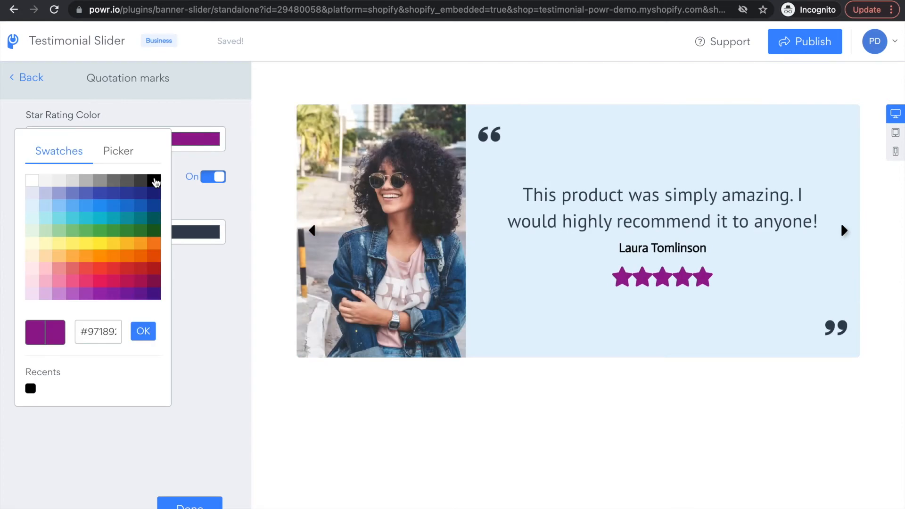
{"action": "left_click", "coordinate": [153, 180]}
{"action": "left_click", "coordinate": [78, 110]}
{"action": "left_click", "coordinate": [94, 233]}
{"action": "left_click", "coordinate": [153, 275]}
{"action": "left_click", "coordinate": [85, 111]}
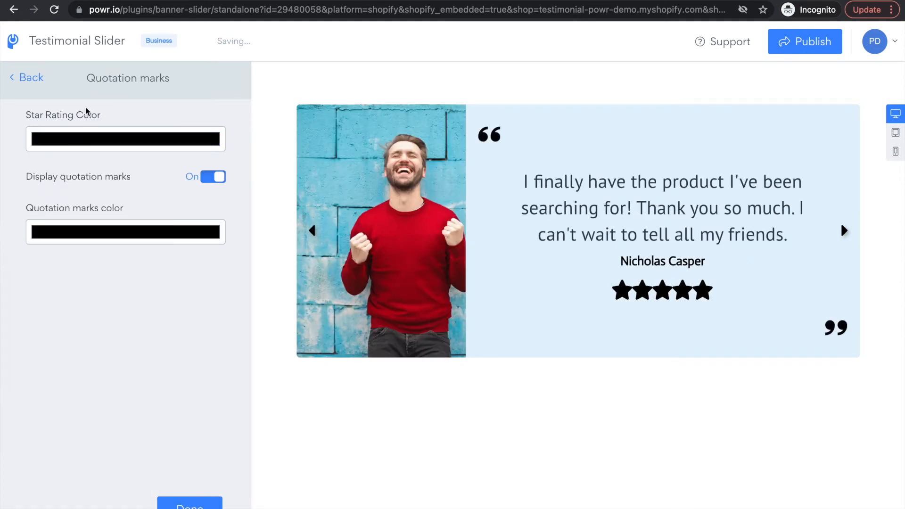
{"action": "left_click", "coordinate": [31, 77]}
{"action": "left_click", "coordinate": [217, 396]}
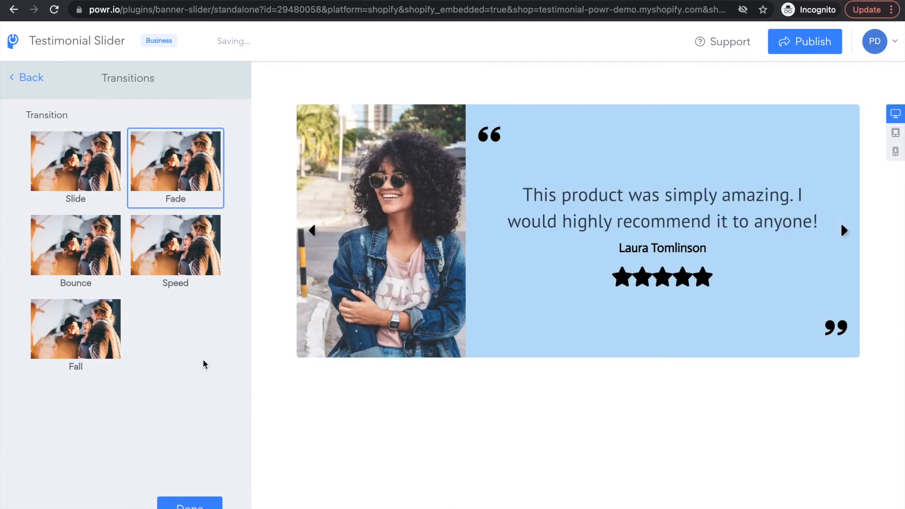